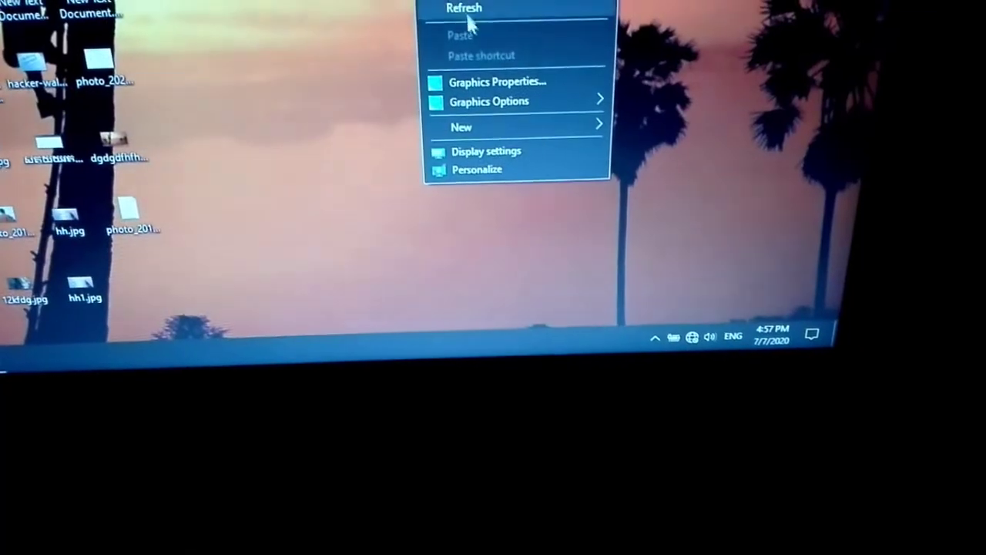
click(473, 12)
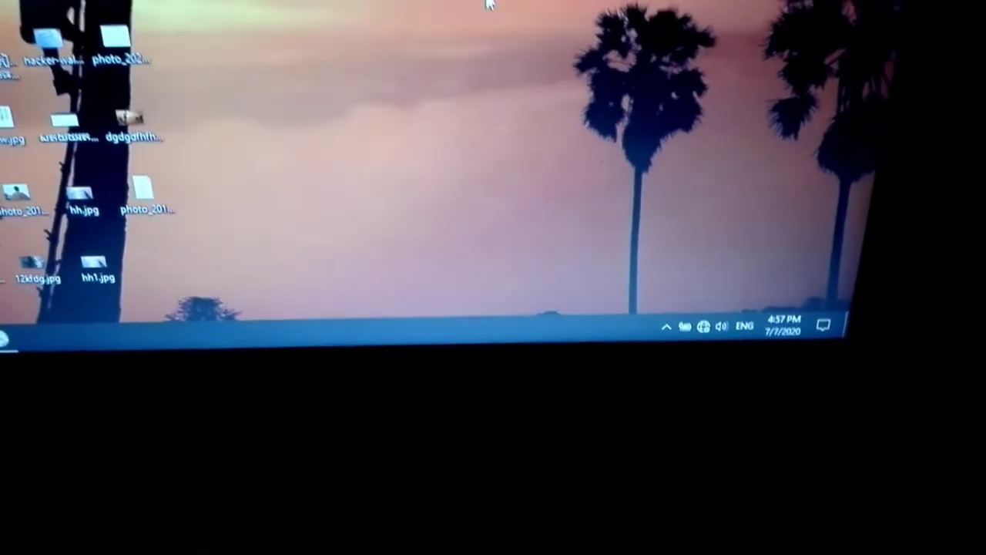
right_click(478, 9)
click(532, 32)
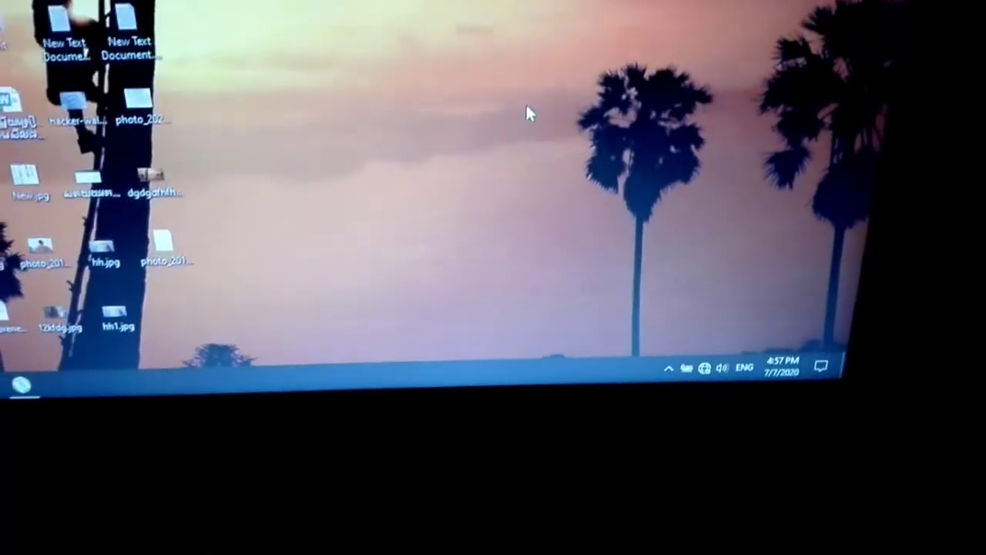
right_click(529, 58)
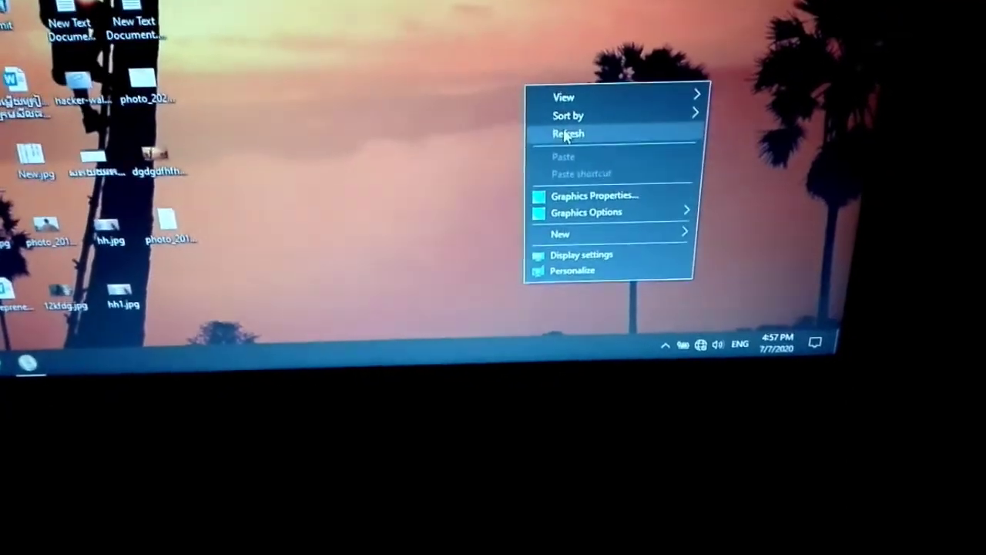
click(571, 132)
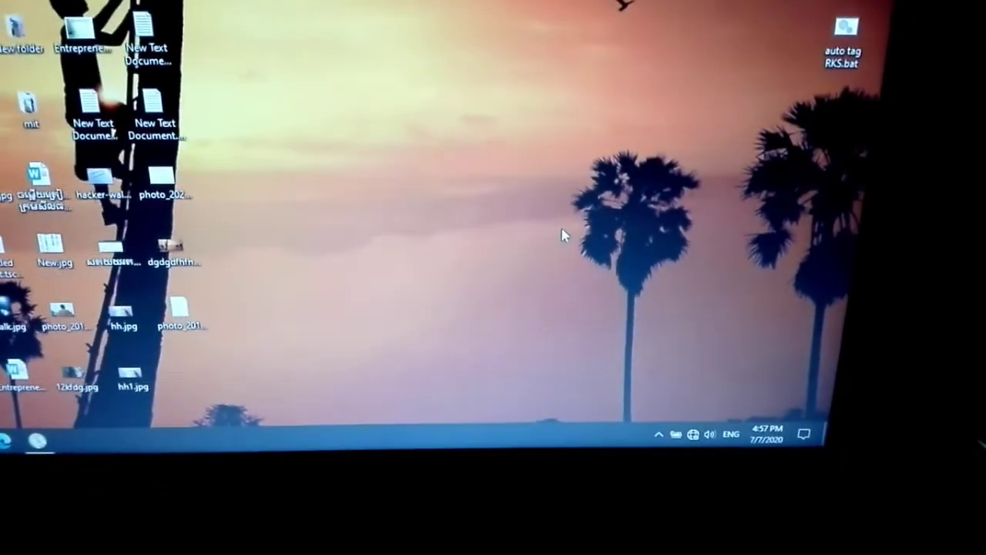
right_click(559, 270)
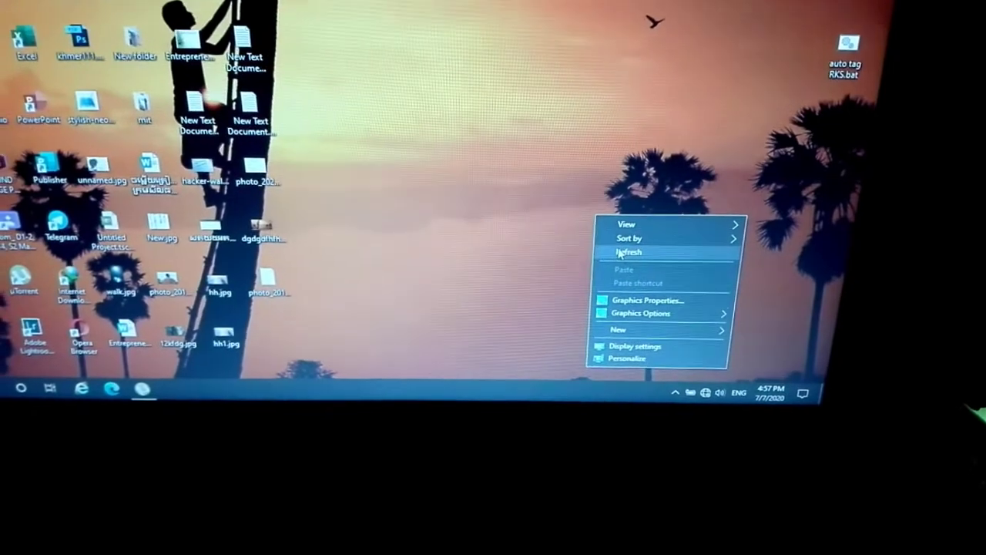
click(629, 261)
right_click(632, 245)
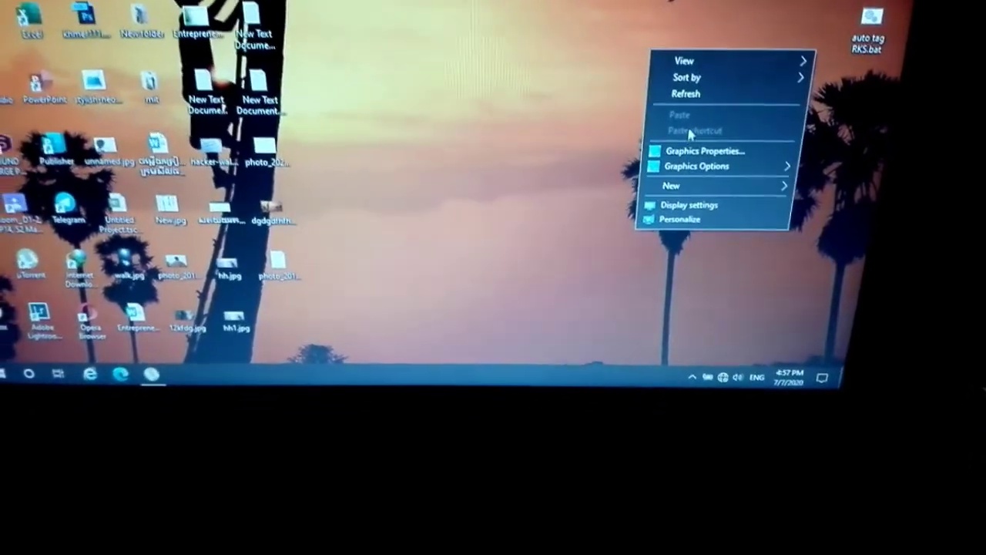
click(685, 88)
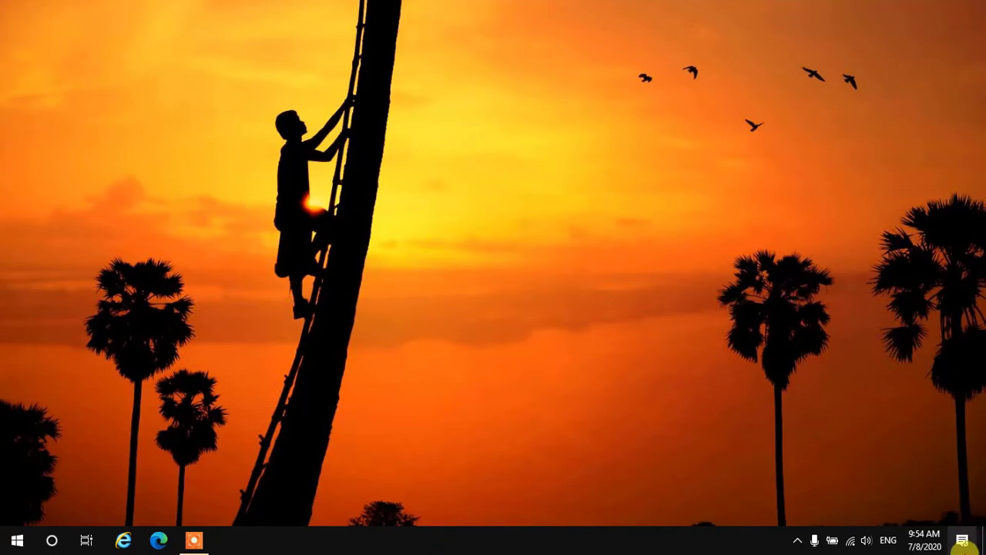
- Review the notifications collected in the Action Center, including the Windows Security entries, and close it
click(963, 541)
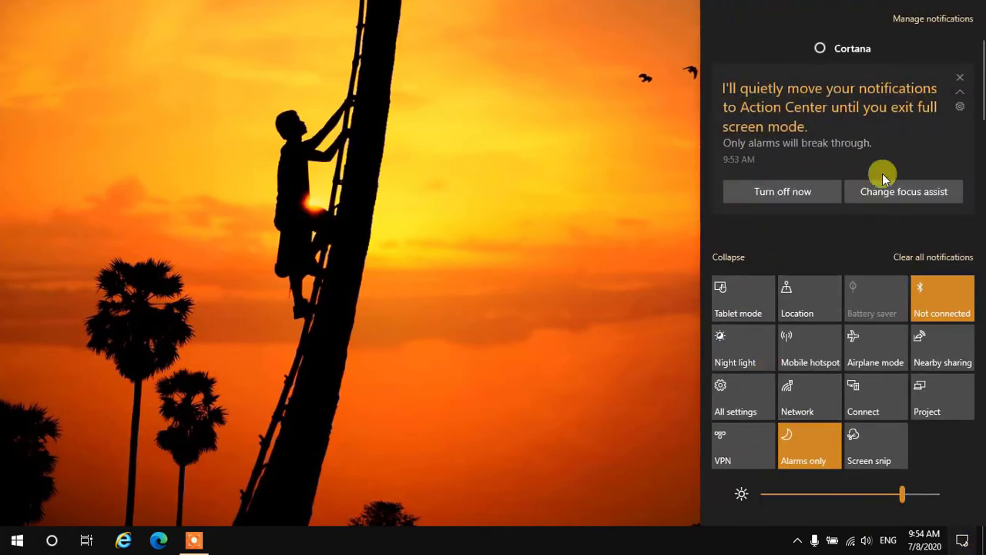
click(534, 282)
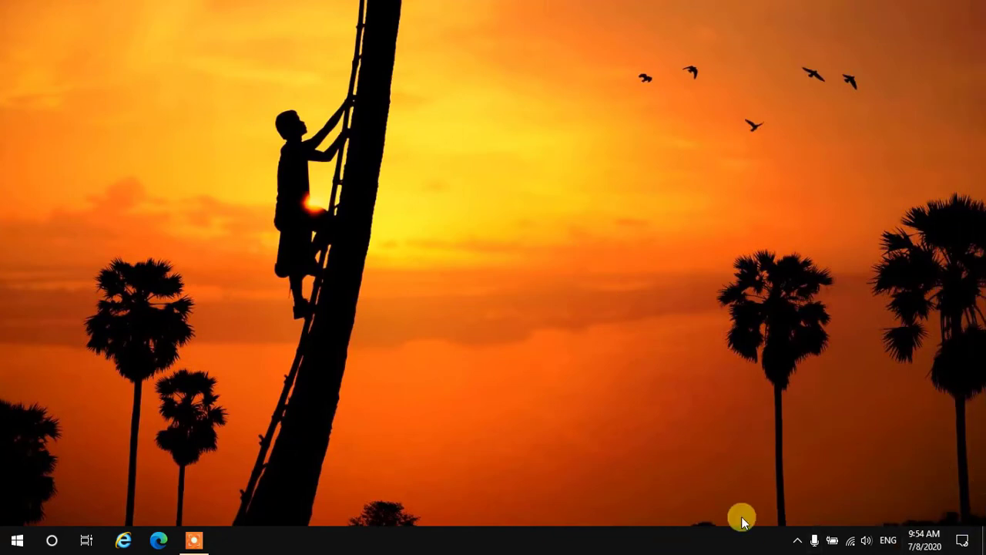
click(962, 540)
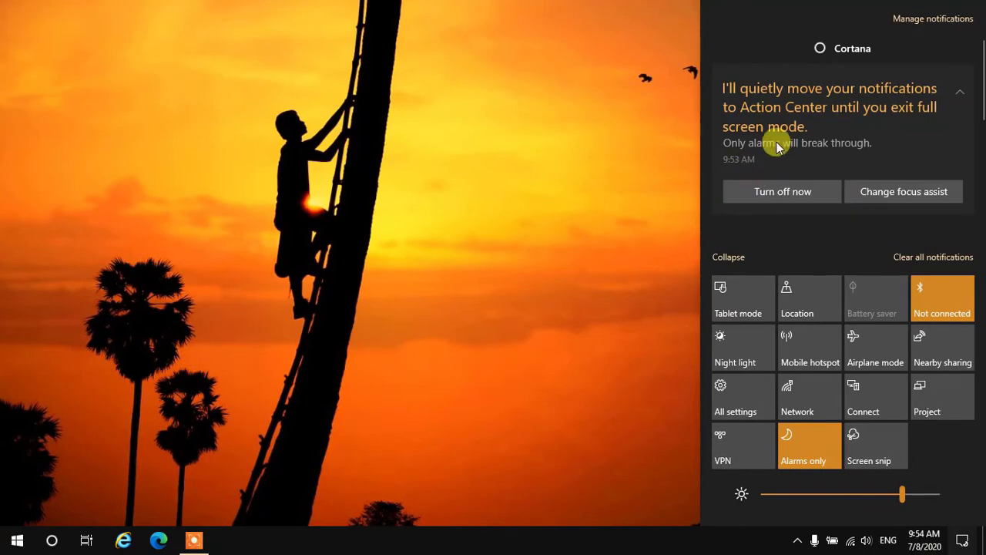
scroll(863, 176, down, 3)
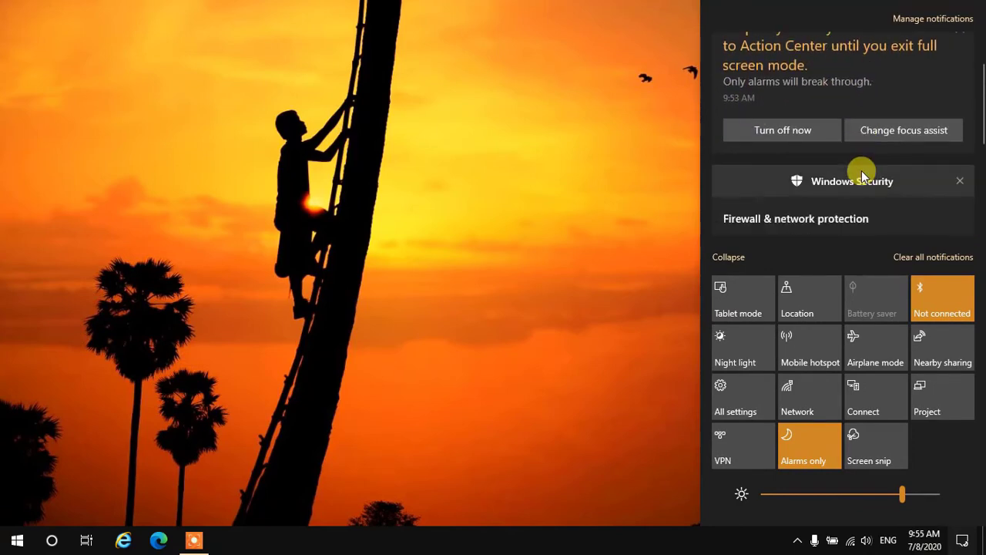
scroll(863, 175, down, 2)
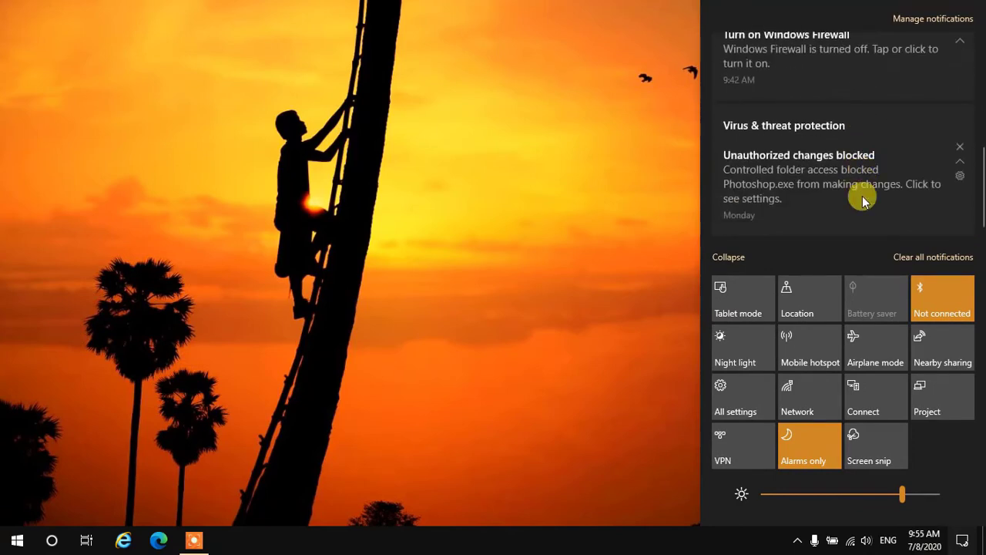
scroll(862, 195, up, 5)
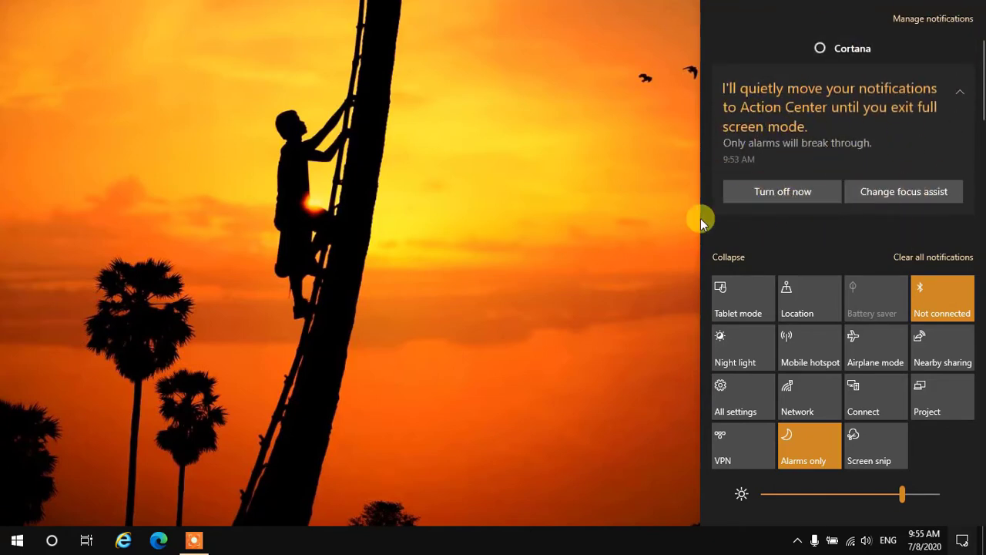
scroll(817, 181, down, 5)
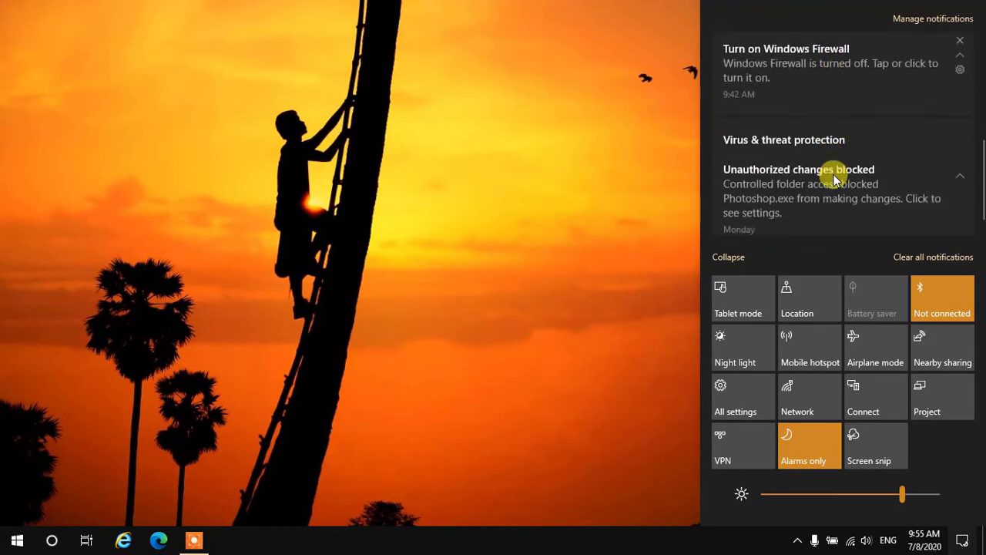
scroll(834, 179, down, 1)
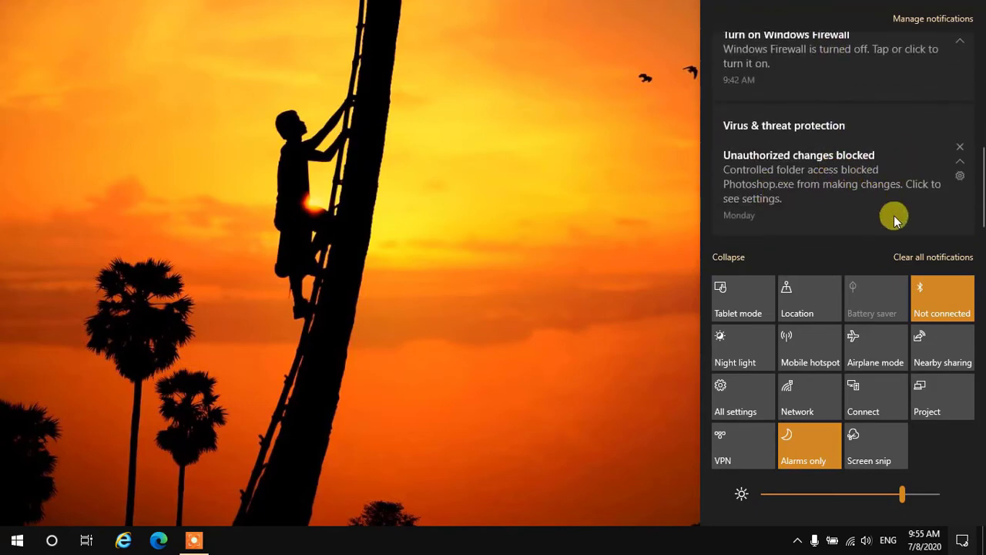
scroll(886, 154, up, 5)
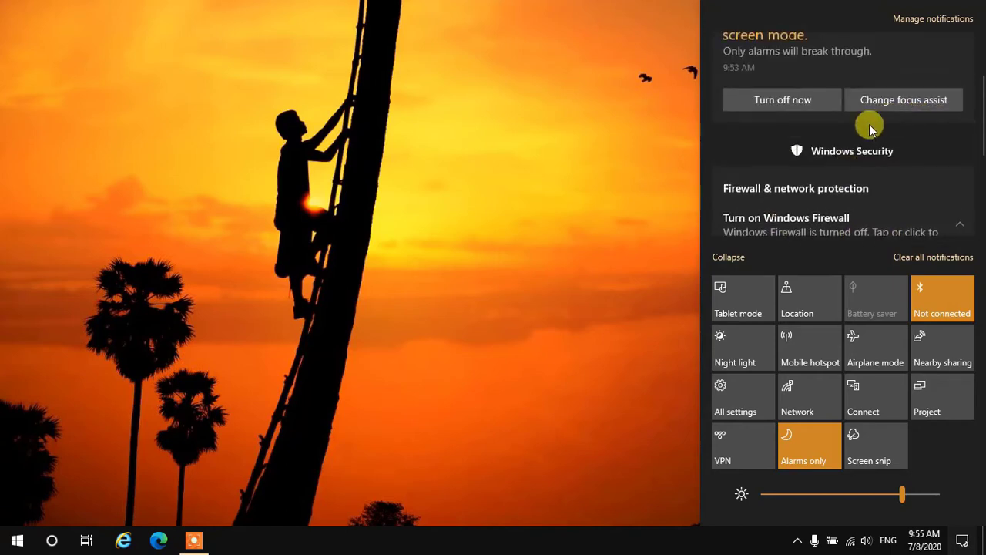
scroll(770, 154, up, 2)
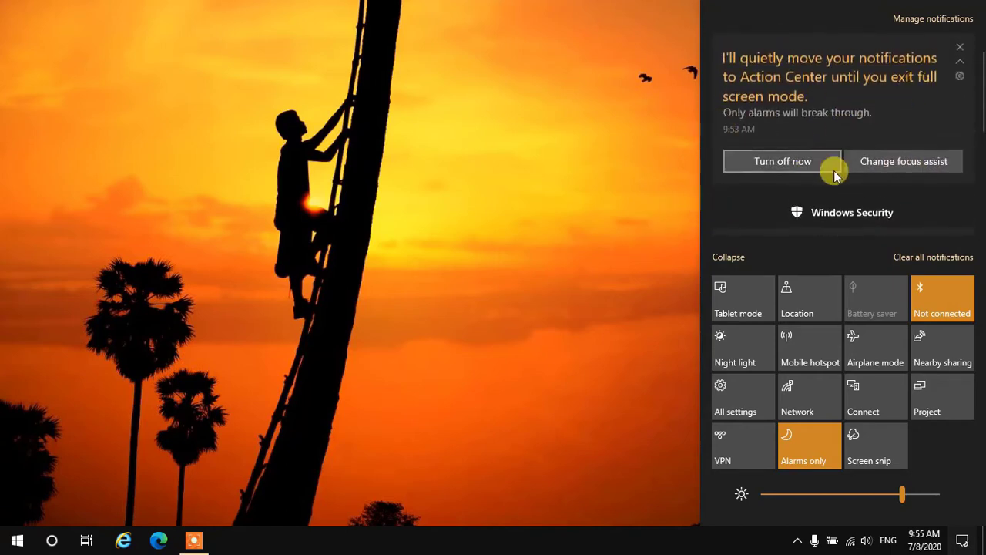
click(632, 250)
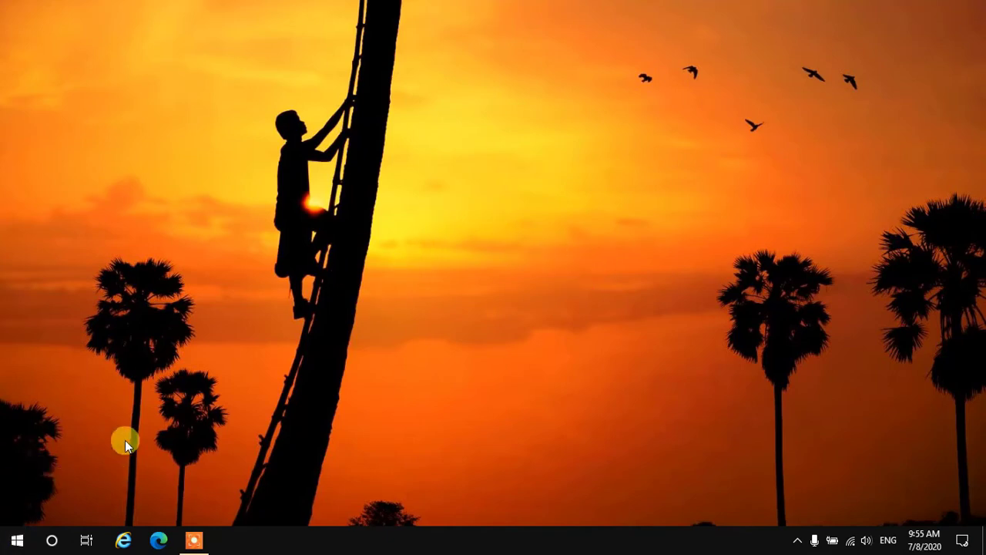
- Open the Notifications & actions page of the Windows system settings
click(15, 541)
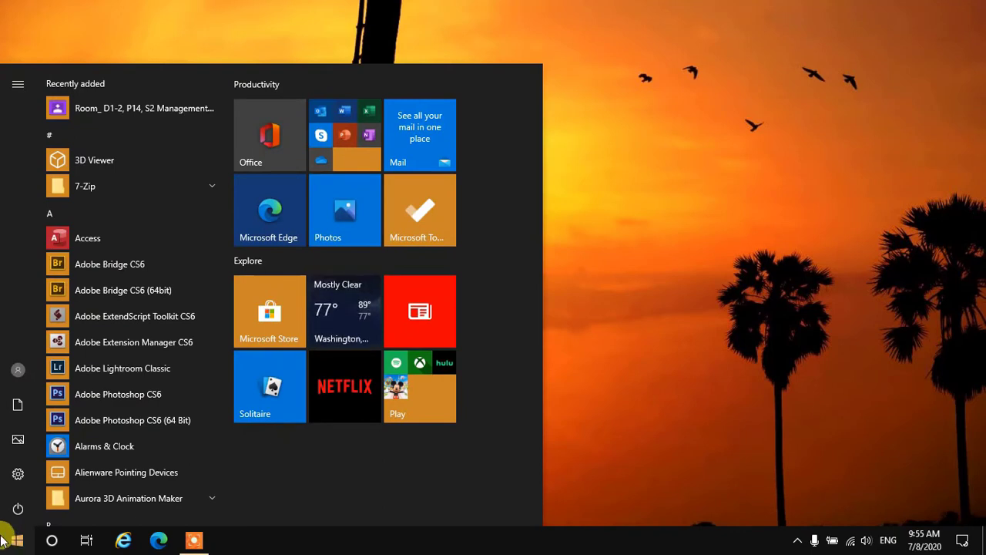
mouse_move(10, 472)
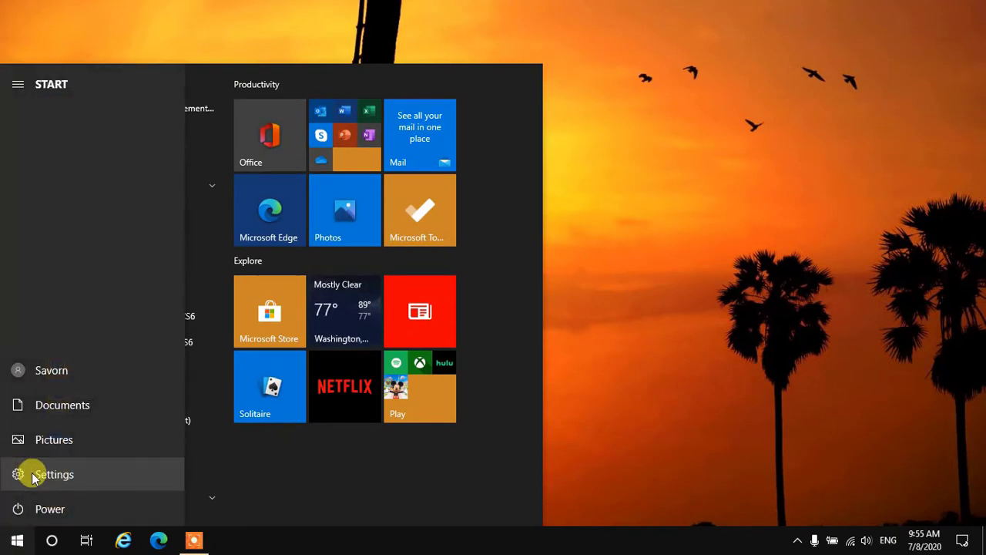
click(33, 475)
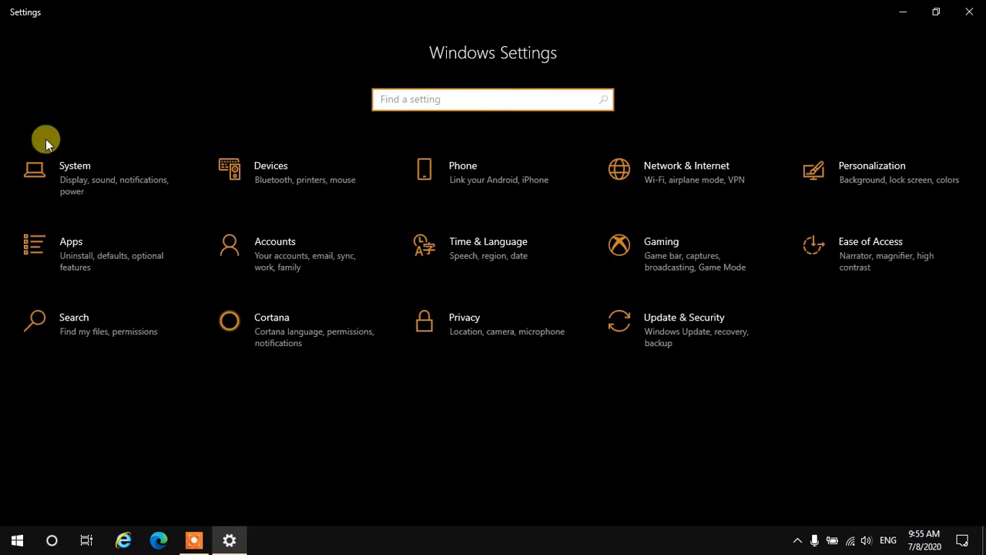
click(80, 183)
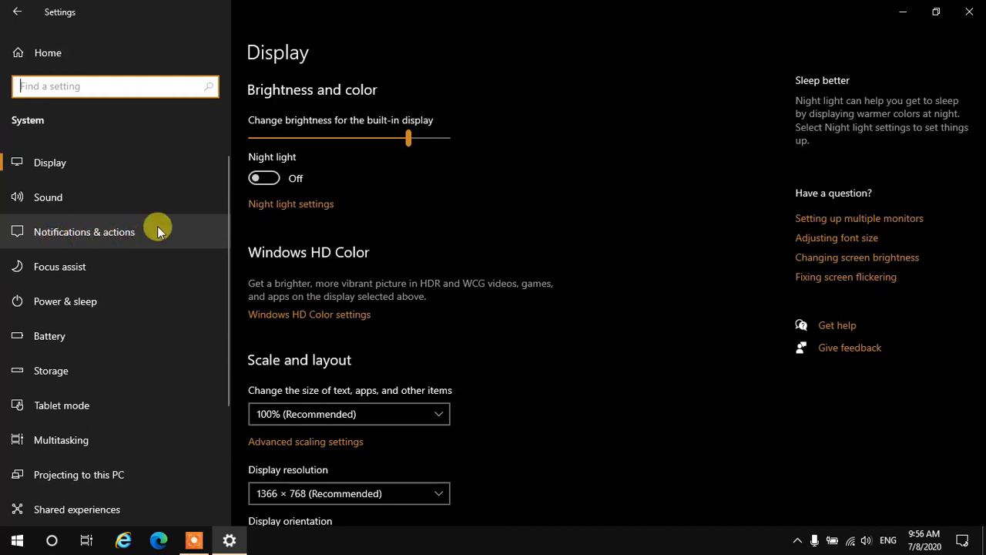
click(81, 239)
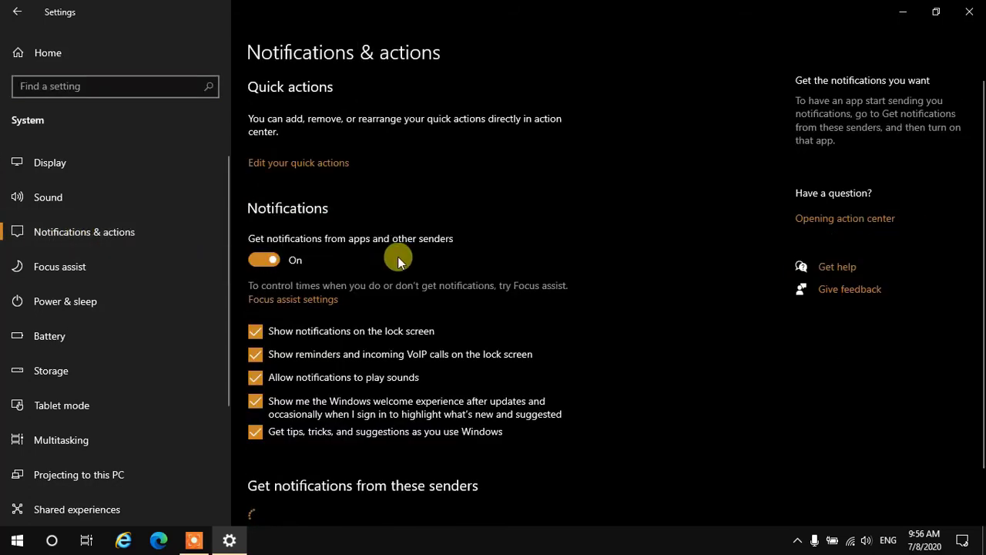
- Examine the general notification options and the list of senders allowed to show notifications
scroll(417, 254, down, 2)
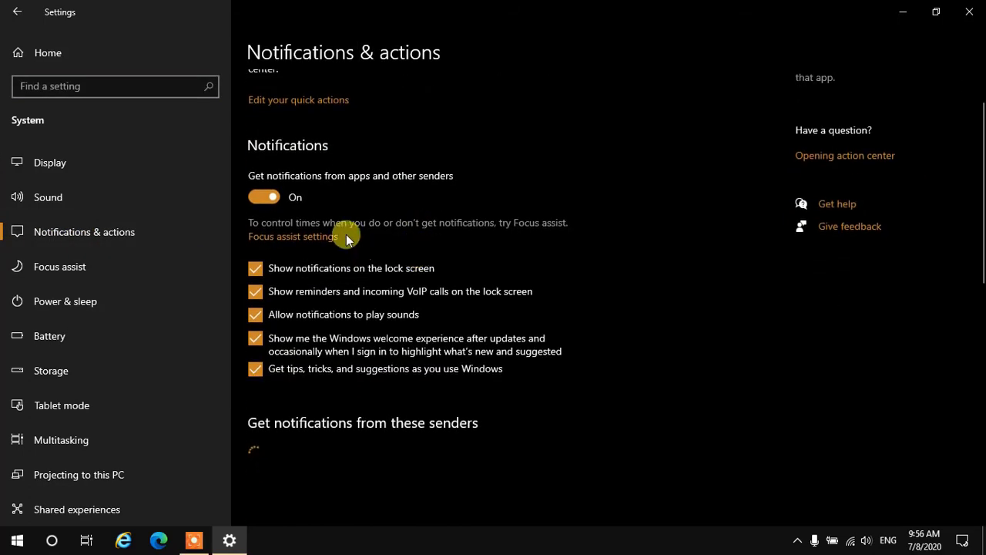
scroll(539, 298, down, 10)
scroll(522, 324, down, 2)
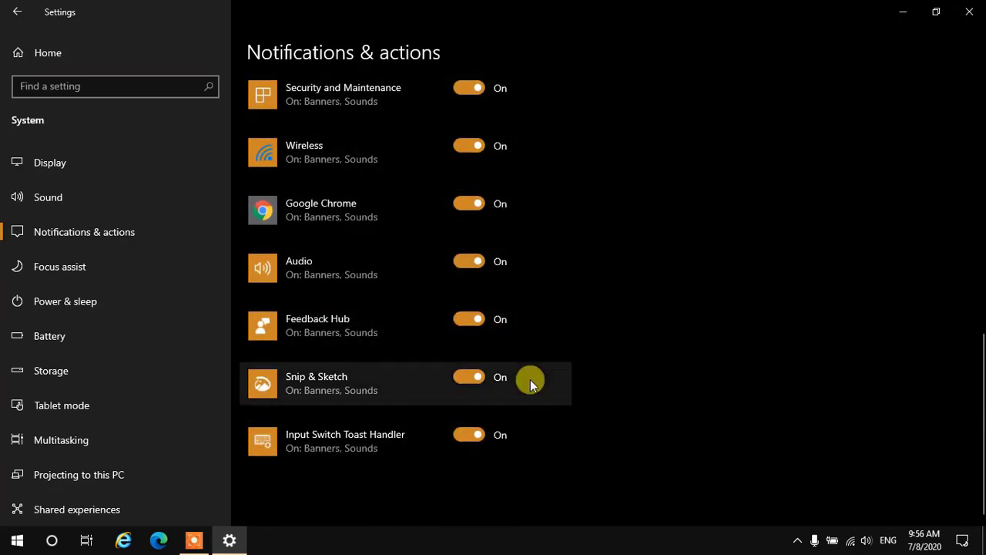
scroll(458, 248, up, 5)
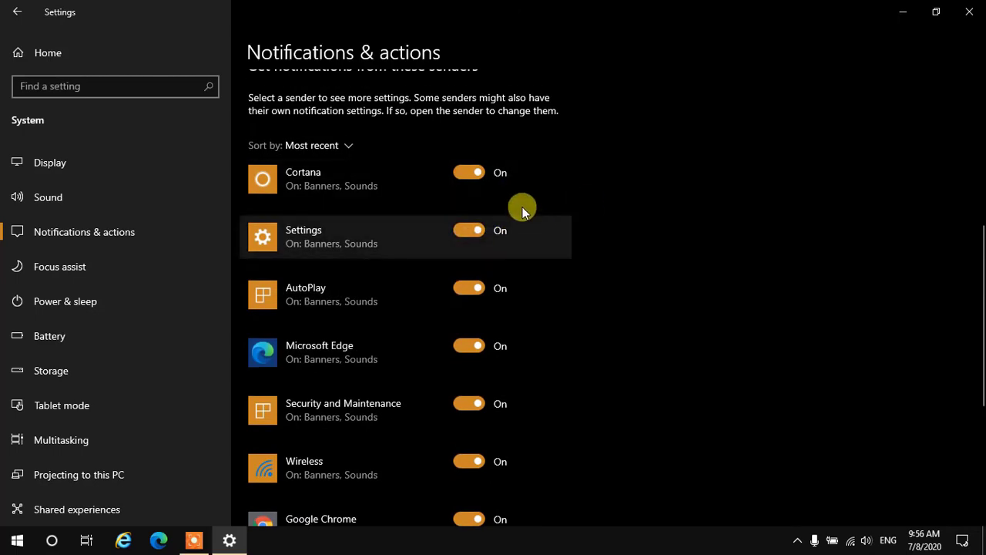
scroll(676, 261, down, 5)
scroll(589, 325, up, 4)
scroll(589, 325, up, 8)
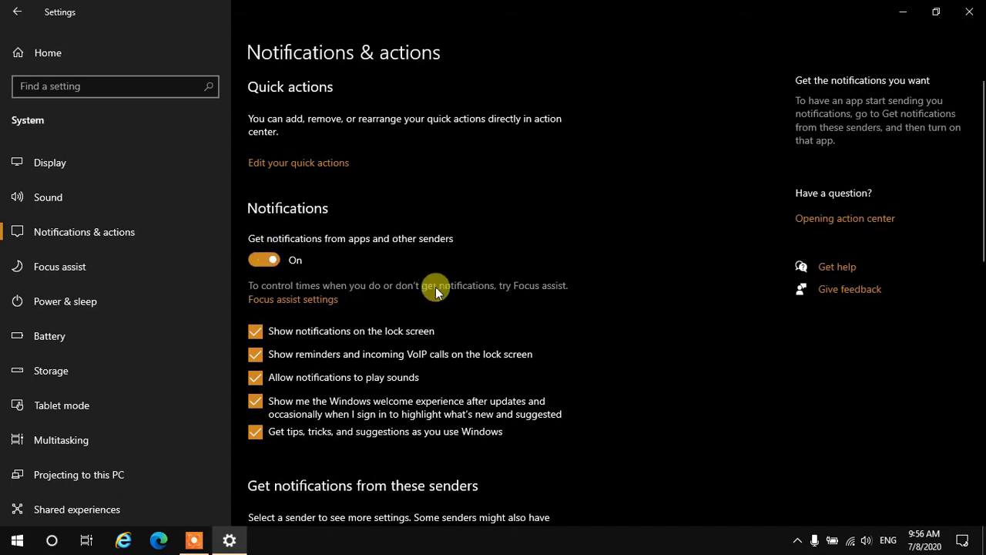
scroll(431, 285, down, 12)
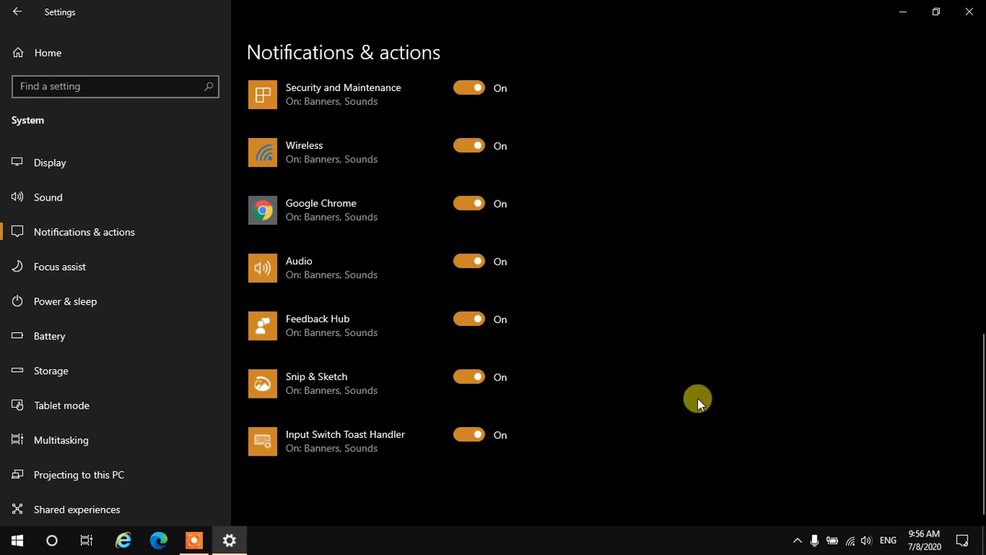
- Turn off notifications from apps and other senders, check the sender list, and turn them back on
scroll(456, 435, up, 12)
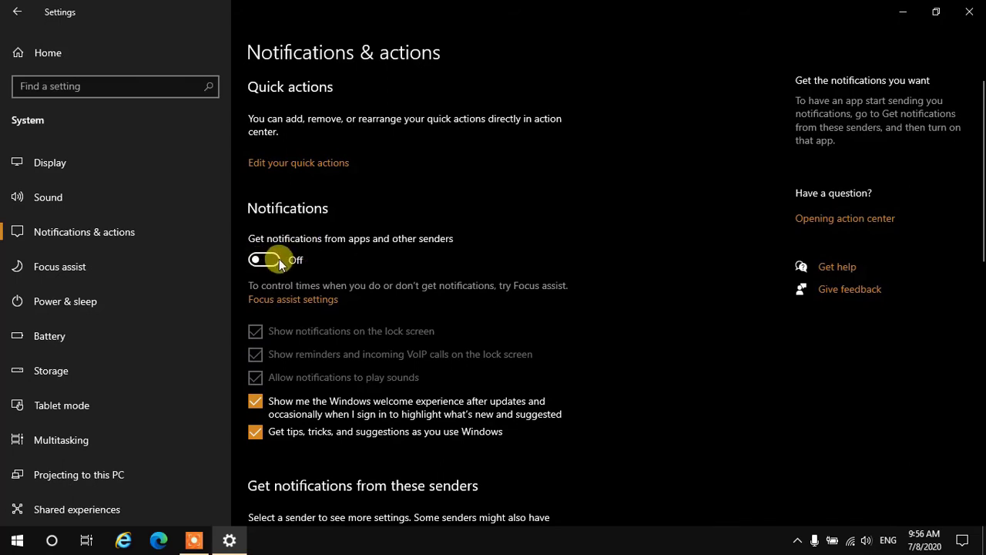
scroll(532, 250, down, 10)
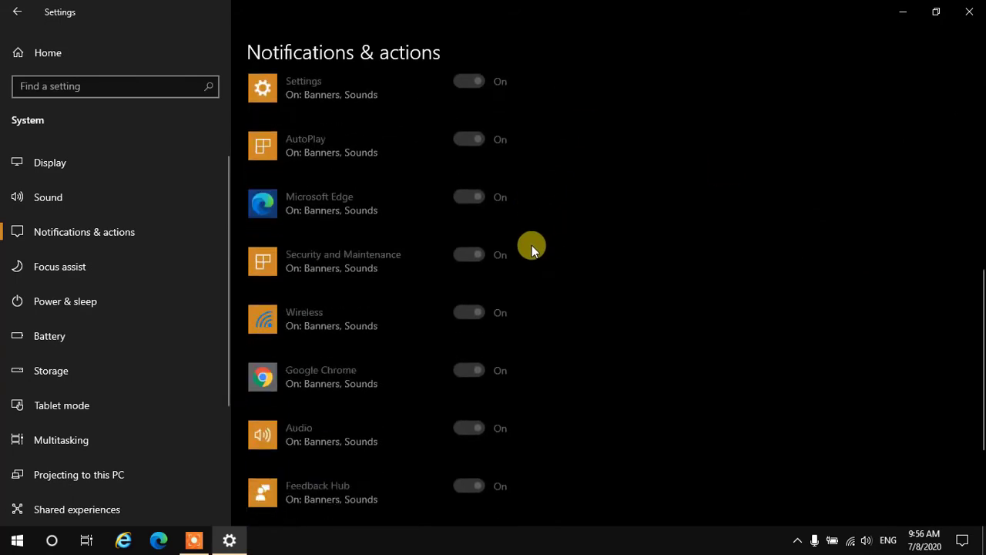
scroll(532, 245, up, 5)
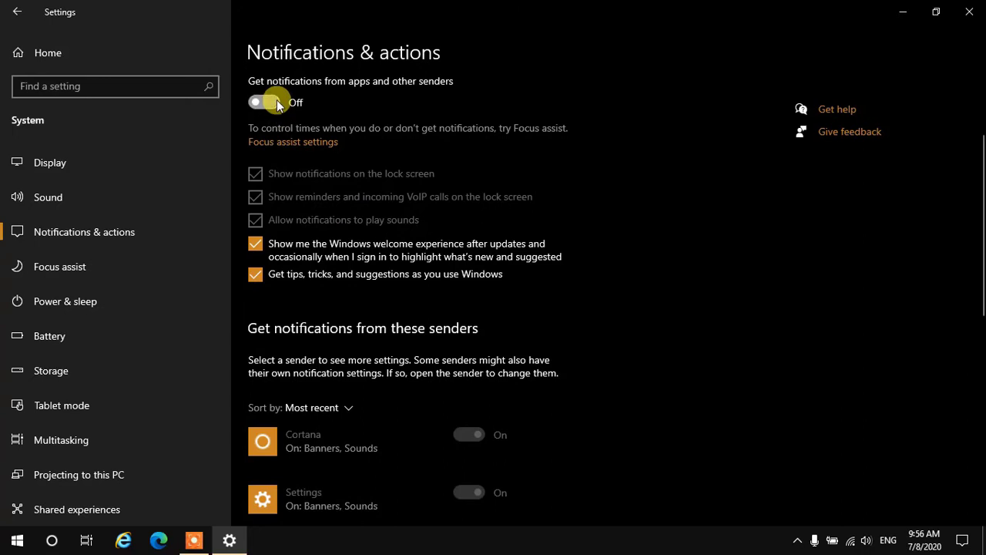
- Turn notifications from Google Chrome off and back on in the sender list
scroll(404, 110, down, 8)
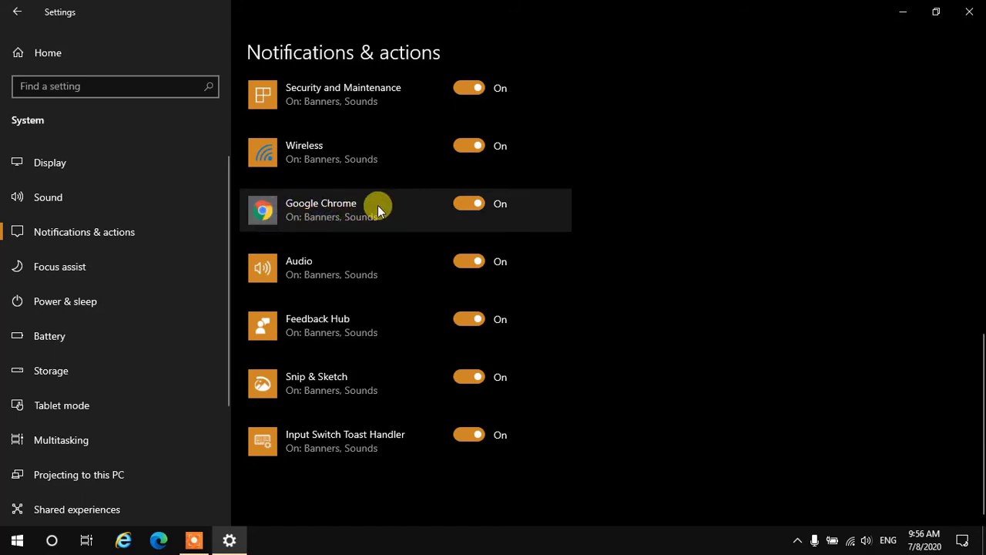
click(464, 205)
click(480, 202)
- Turn off notifications from Microsoft Edge, Security and Maintenance, Wireless and Google Chrome, and open the notification settings for Audio
scroll(451, 196, up, 2)
click(467, 188)
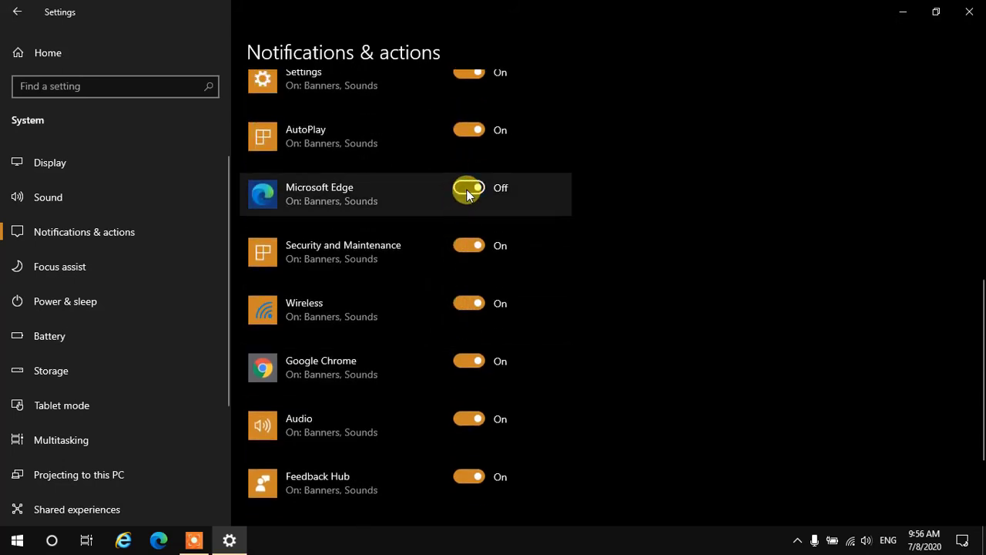
click(474, 249)
click(470, 298)
click(469, 368)
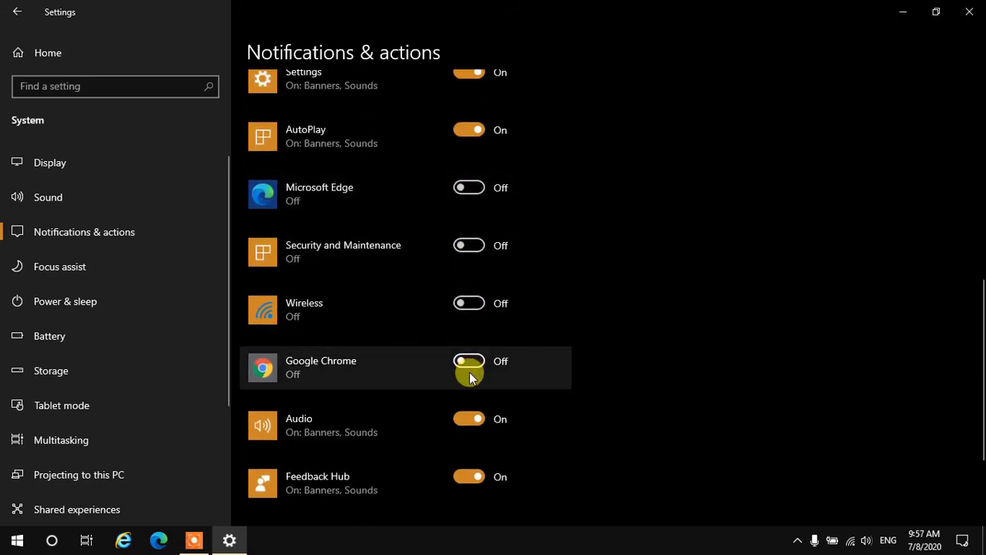
click(474, 430)
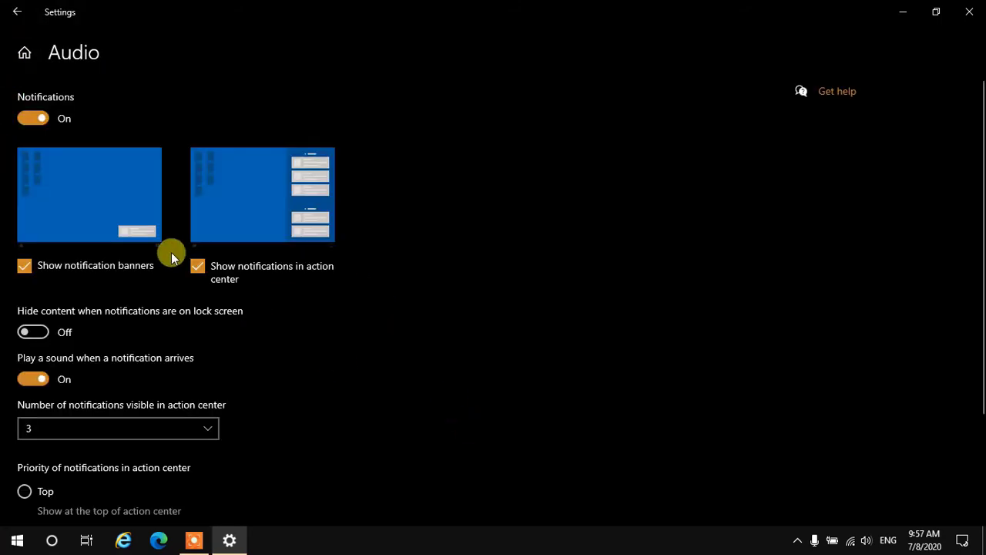
- Return to the sender list and turn off notifications from Audio
key(alt+Left)
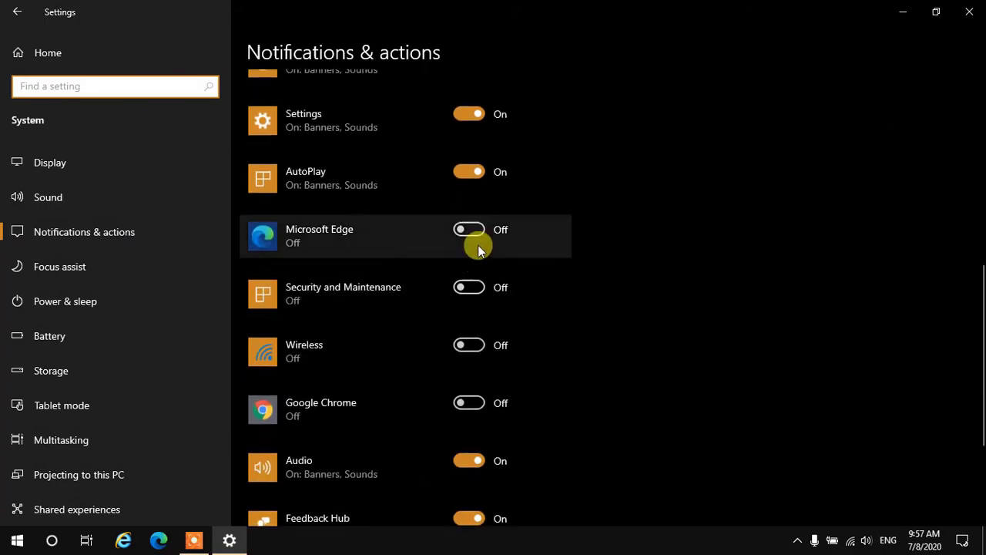
click(467, 460)
scroll(474, 449, down, 3)
scroll(485, 442, up, 2)
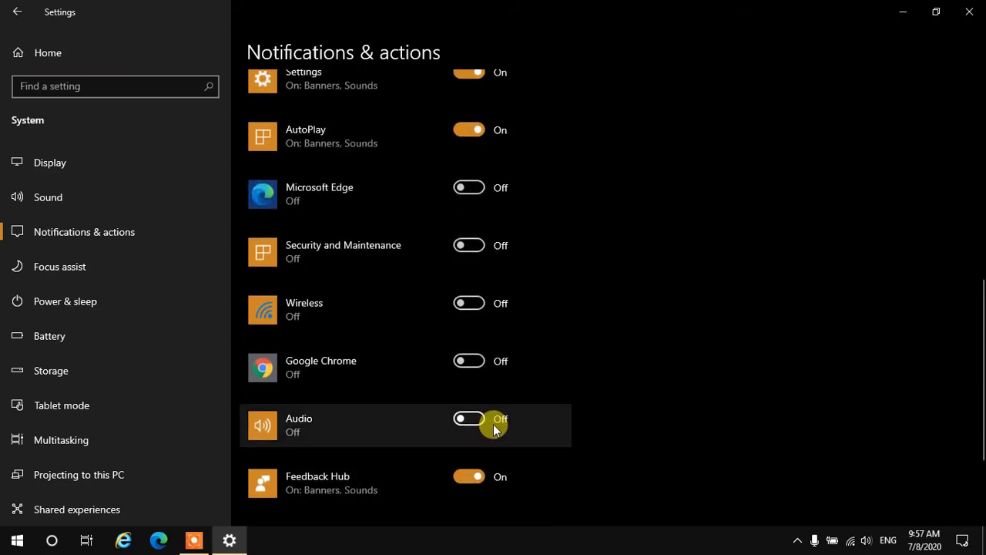
- Turn notifications back on for Audio, Google Chrome, Wireless, Security and Maintenance, and Microsoft Edge
click(485, 417)
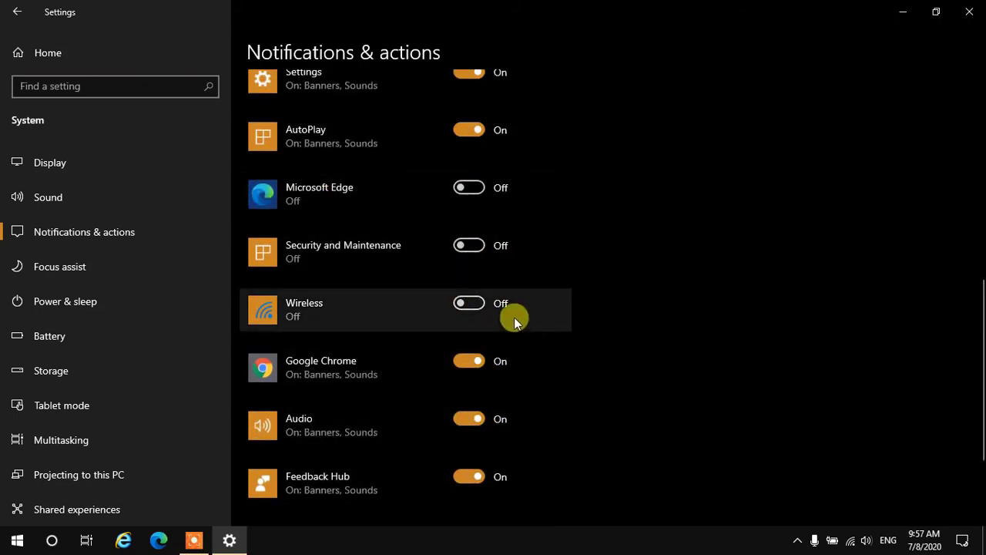
click(484, 304)
click(477, 247)
click(482, 191)
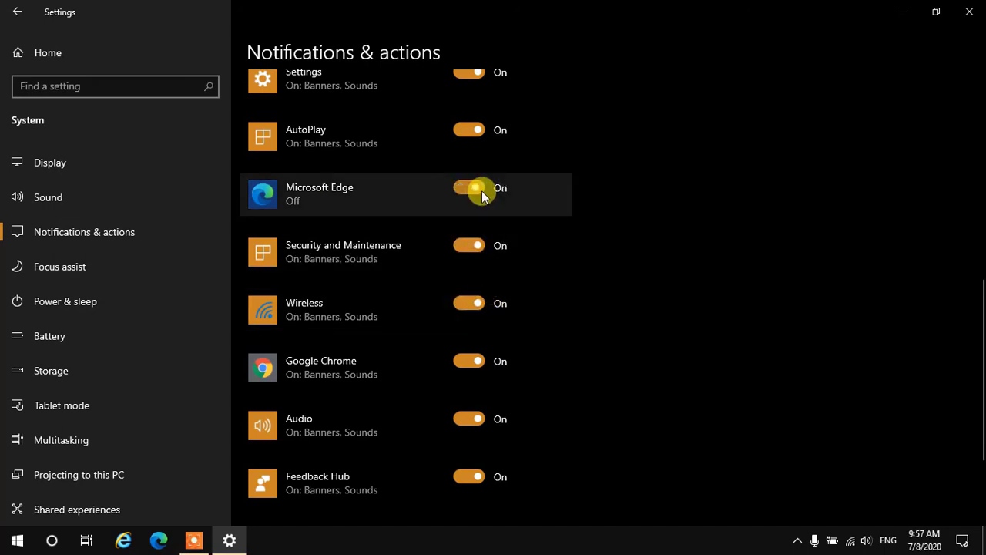
- Open the notification settings for Google Chrome and examine its banner, lock screen, sound and priority options
scroll(483, 193, up, 3)
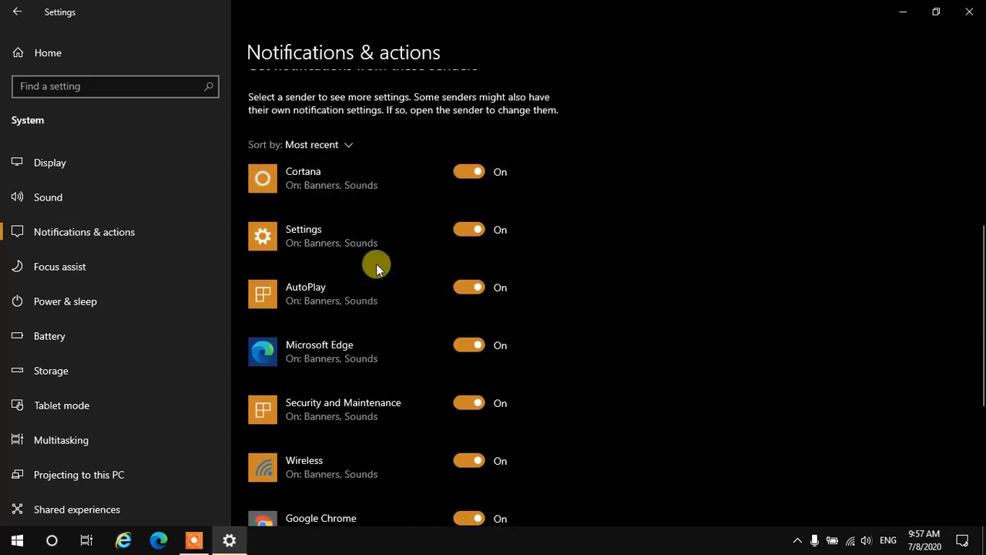
scroll(349, 266, down, 3)
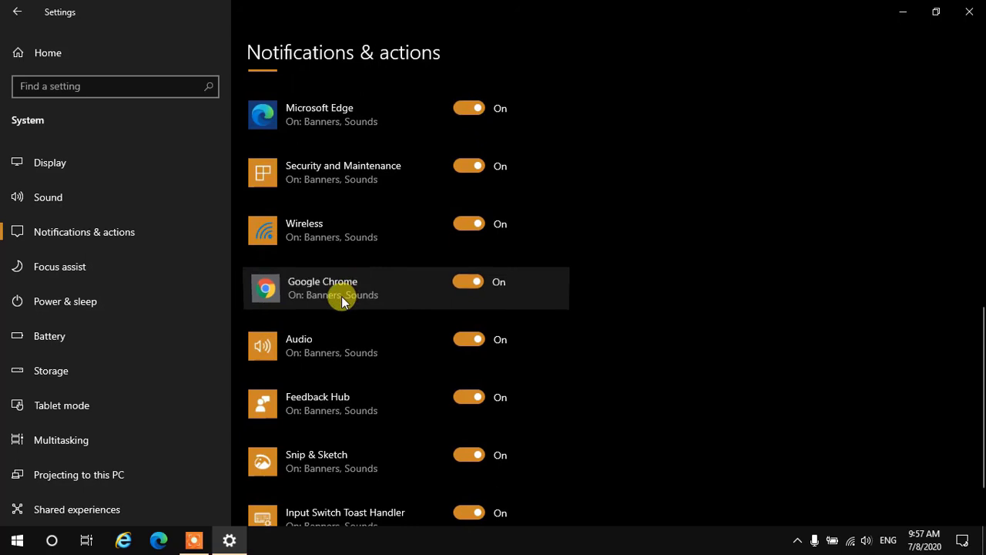
click(287, 302)
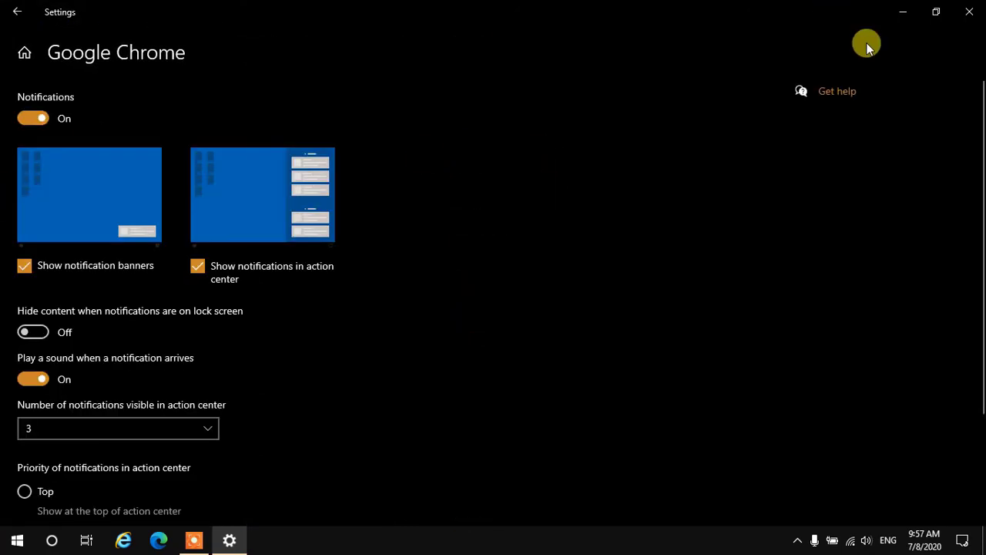
scroll(437, 201, down, 3)
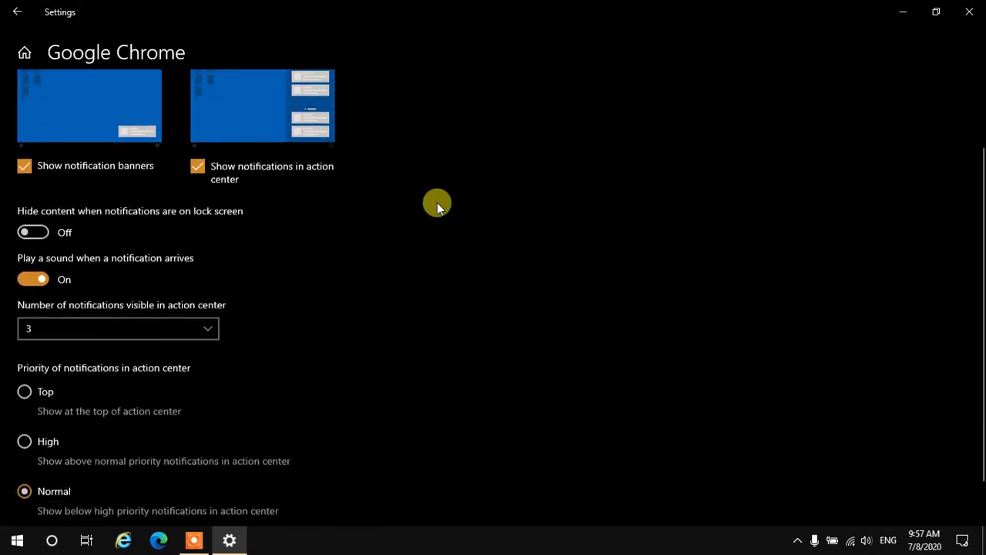
scroll(11, 334, up, 3)
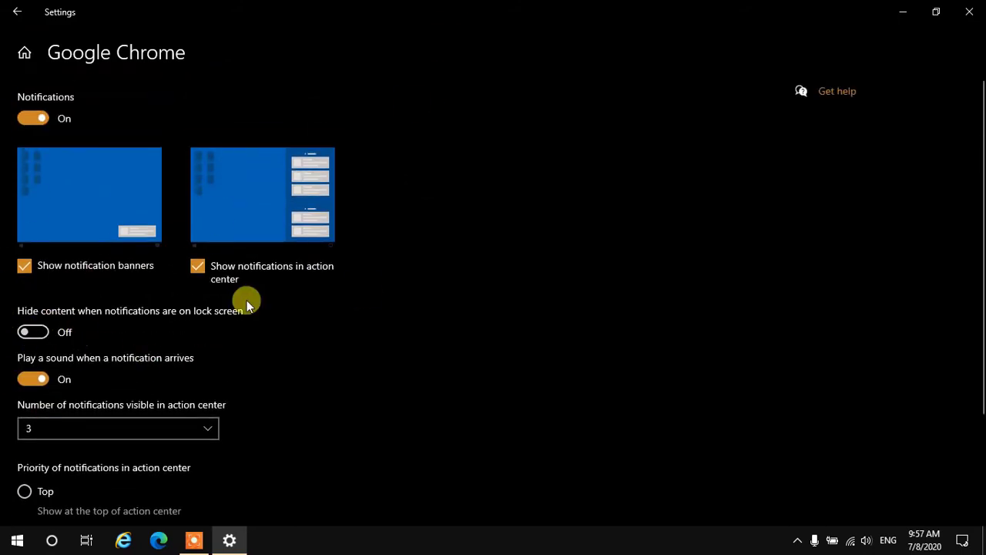
scroll(150, 318, down, 3)
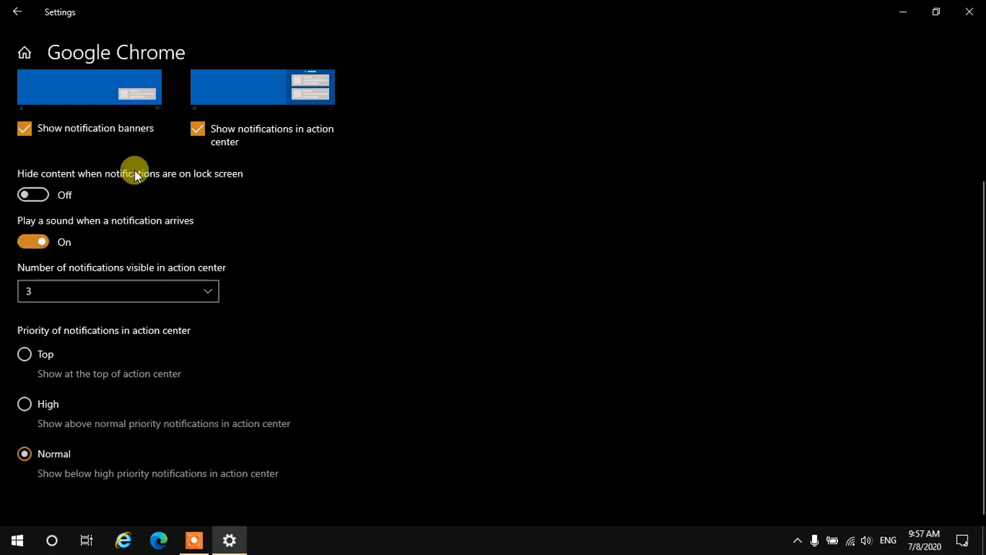
click(21, 242)
scroll(293, 228, up, 1)
scroll(294, 229, down, 1)
- Try the High and Top action center priorities for Google Chrome, decline replacing Cortana, and set the priority back to Normal
click(24, 406)
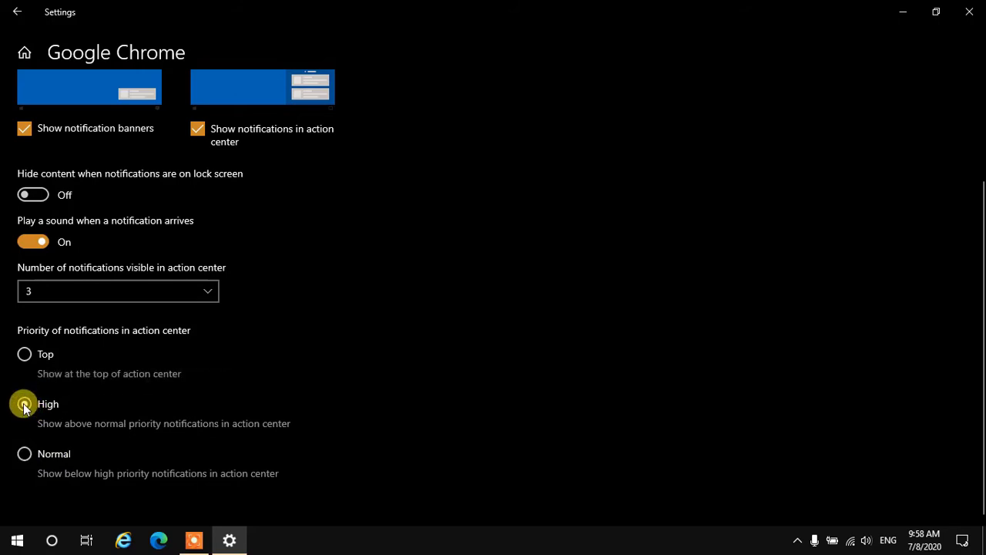
click(31, 354)
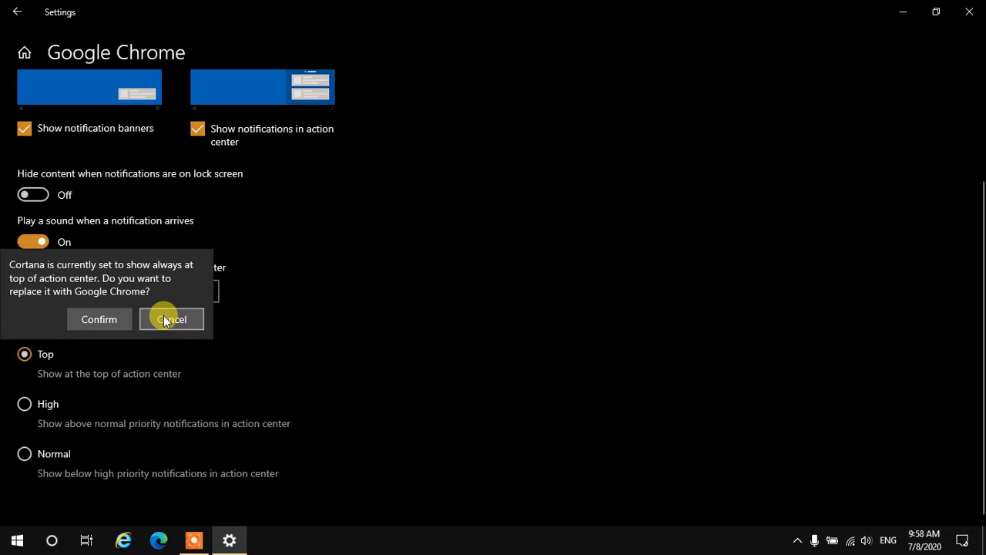
click(163, 315)
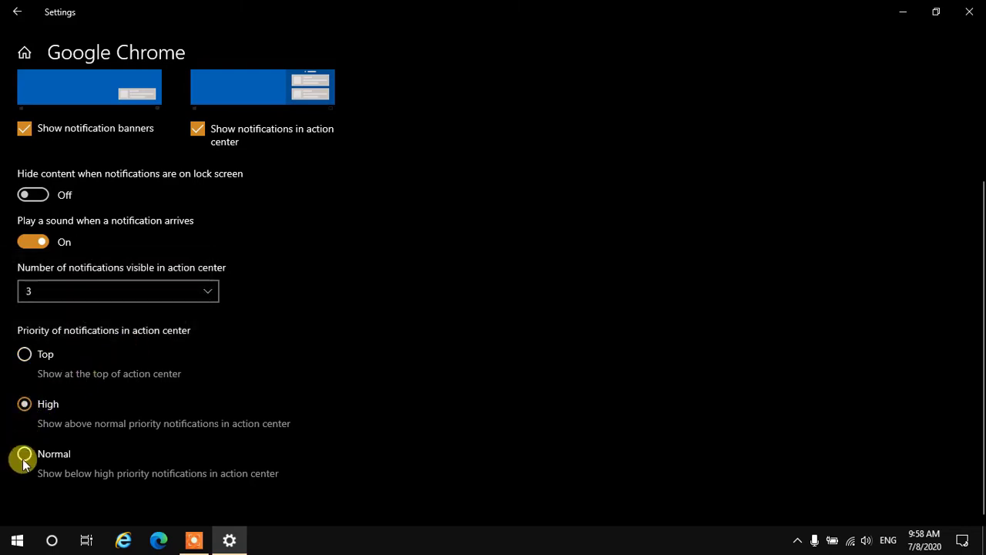
click(50, 452)
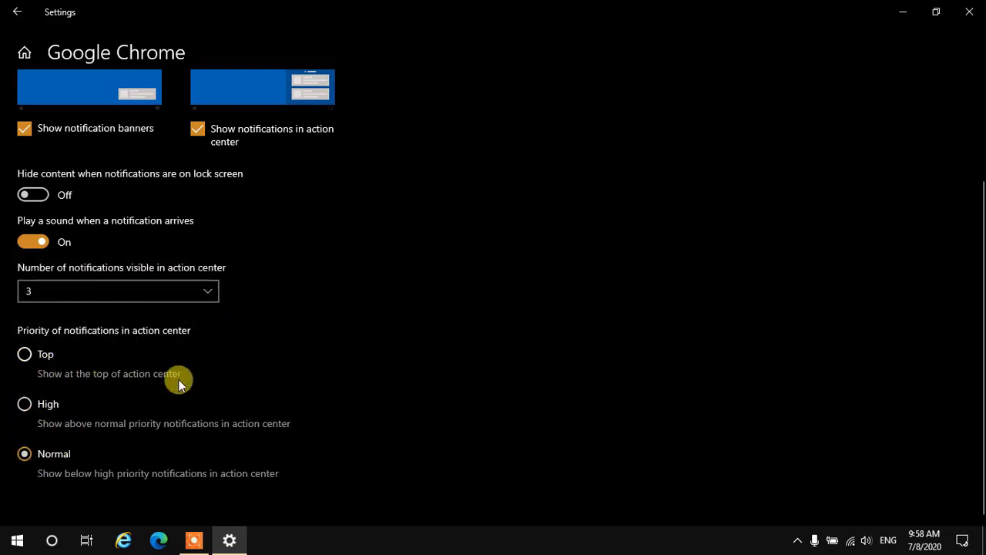
scroll(222, 413, up, 3)
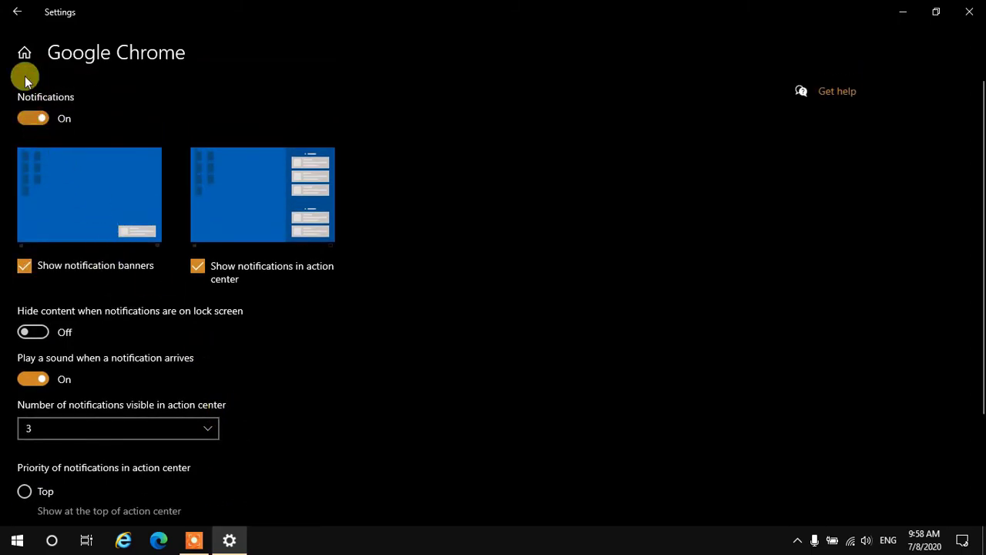
- Return to Notifications & actions and review the general notification options and the full list of senders
click(25, 18)
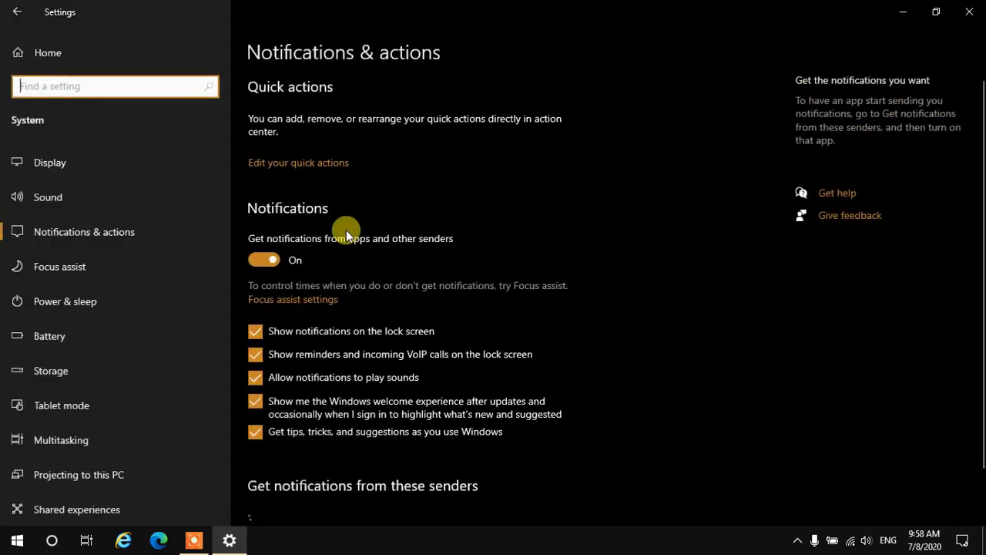
scroll(356, 401, down, 2)
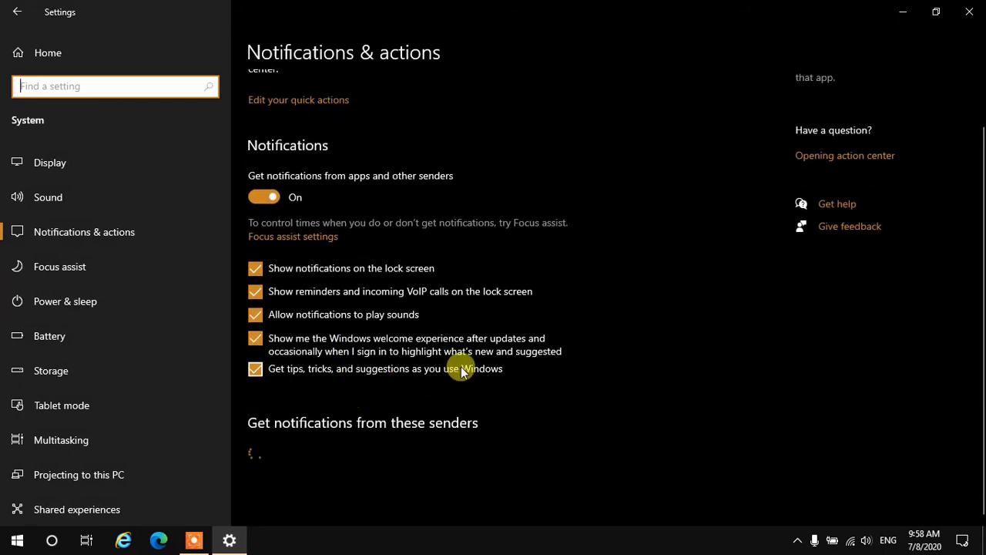
scroll(402, 399, down, 5)
scroll(402, 399, up, 5)
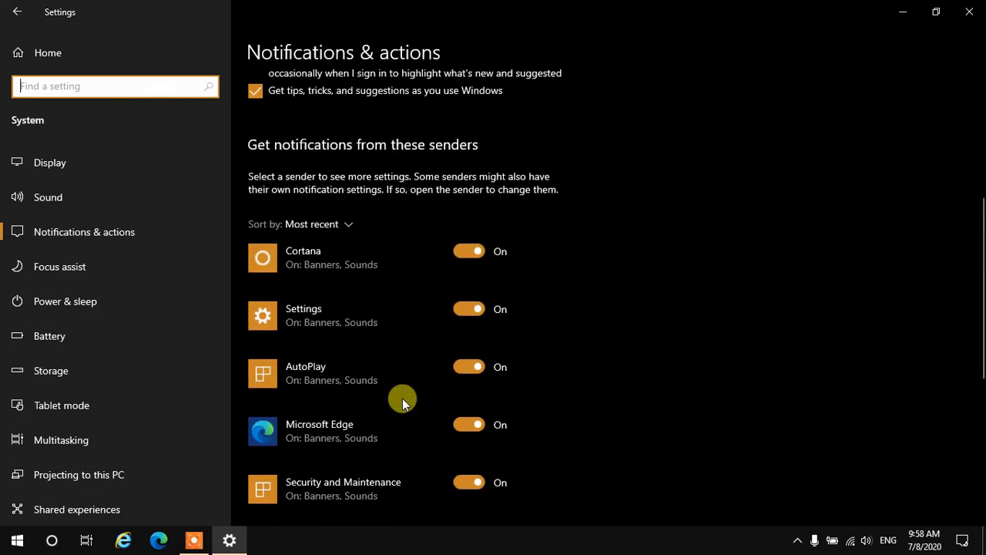
scroll(402, 398, down, 5)
scroll(402, 396, up, 15)
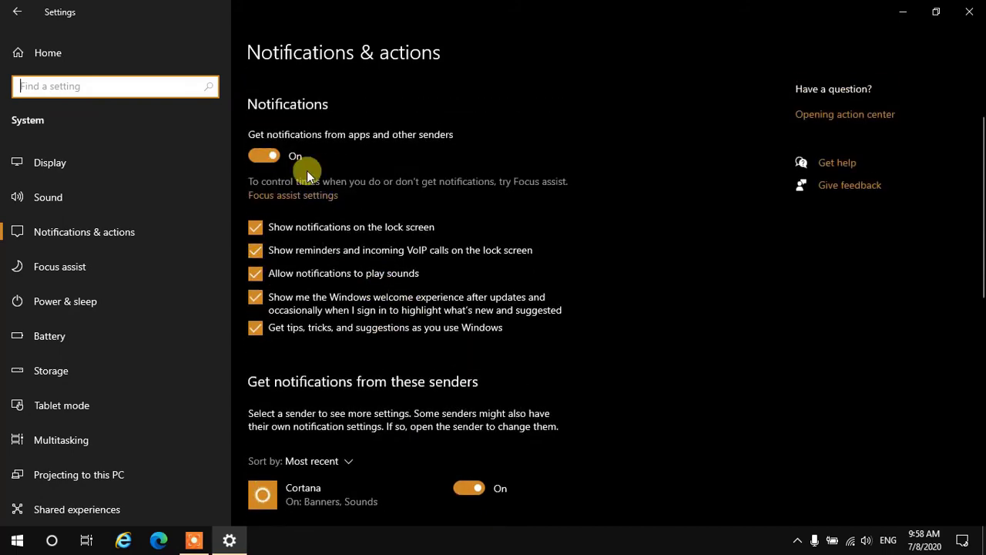
scroll(459, 393, down, 4)
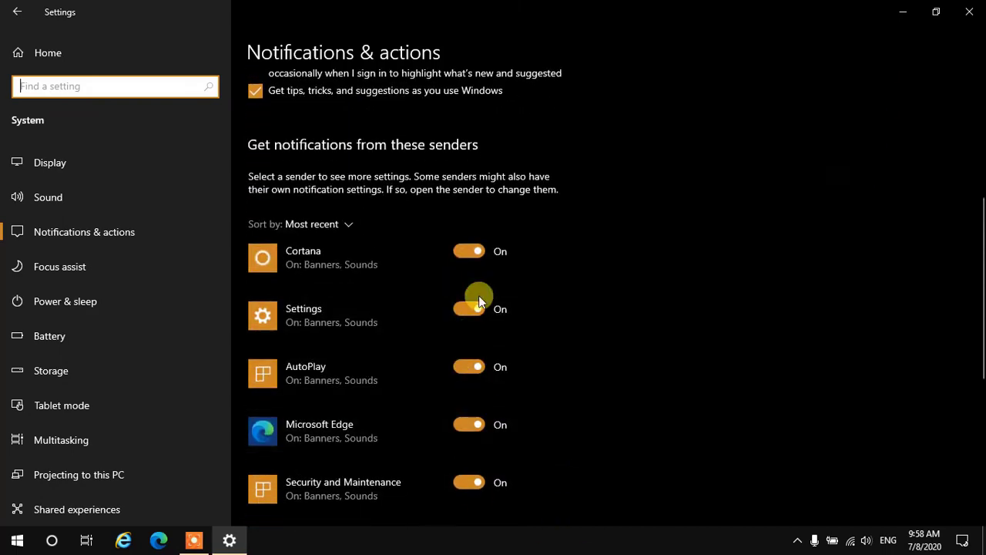
scroll(485, 424, down, 5)
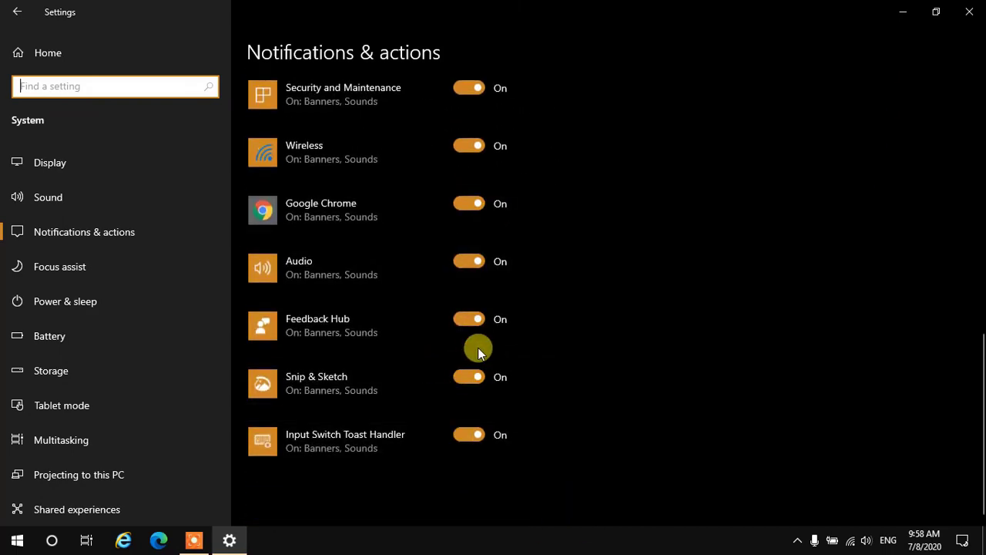
scroll(477, 347, up, 10)
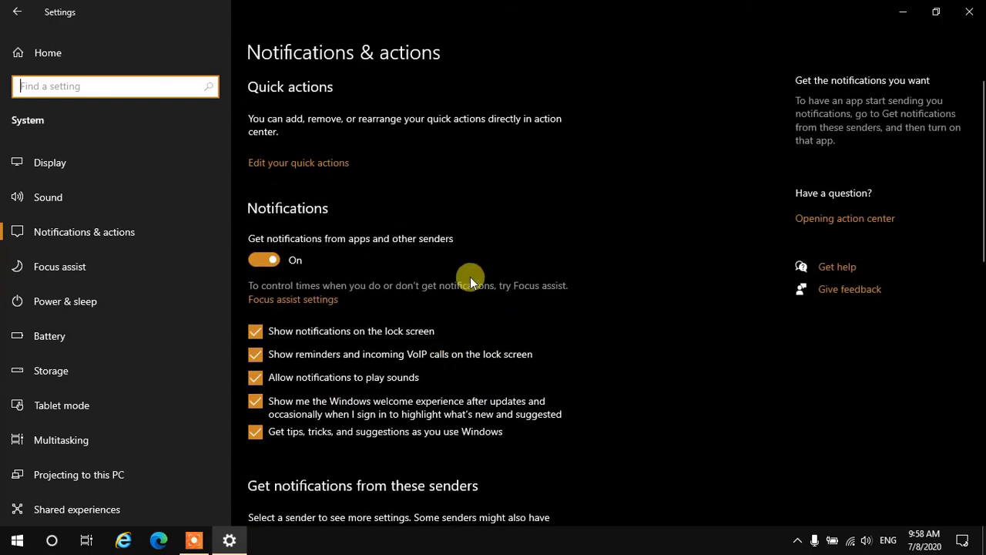
scroll(574, 228, down, 7)
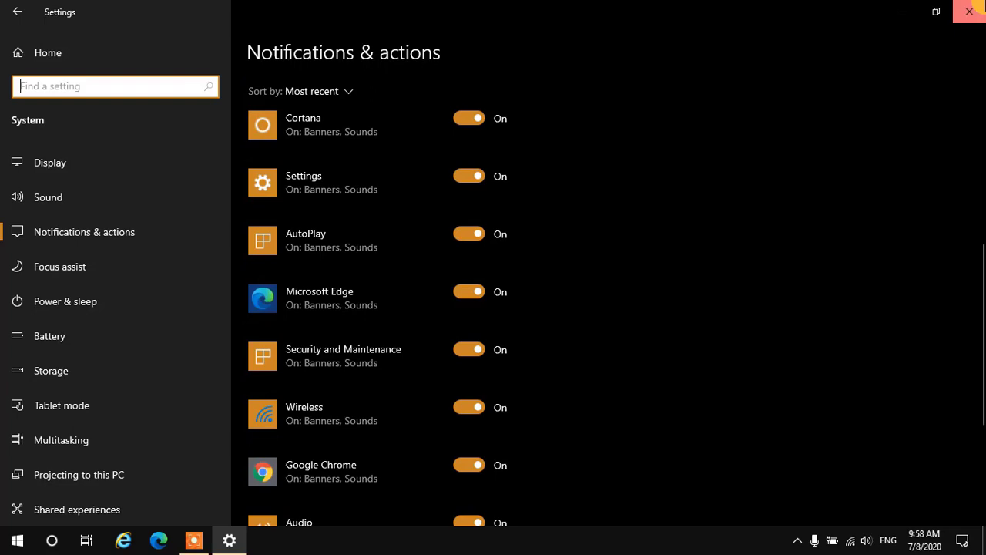
- Close the Settings window and refresh the desktop
click(978, 5)
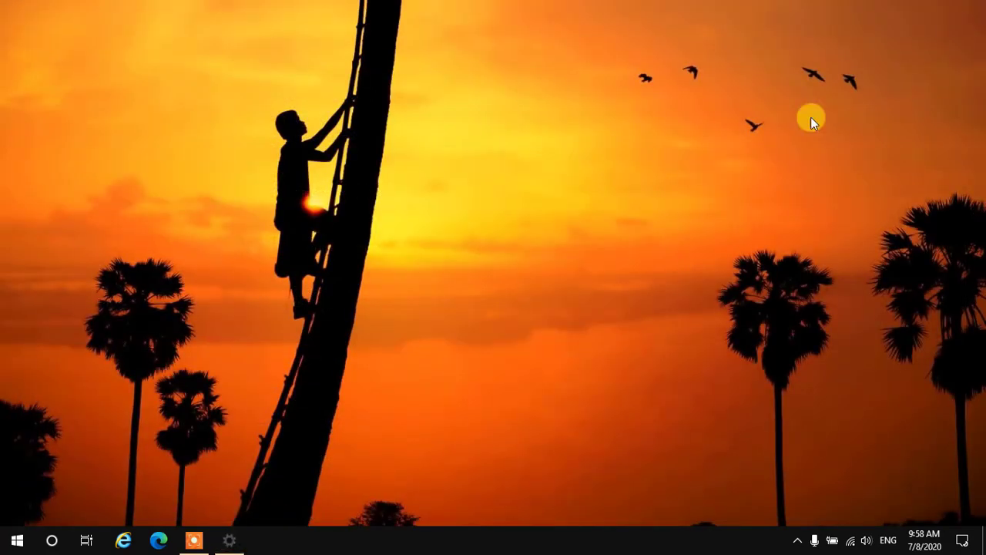
right_click(598, 121)
click(626, 162)
right_click(624, 164)
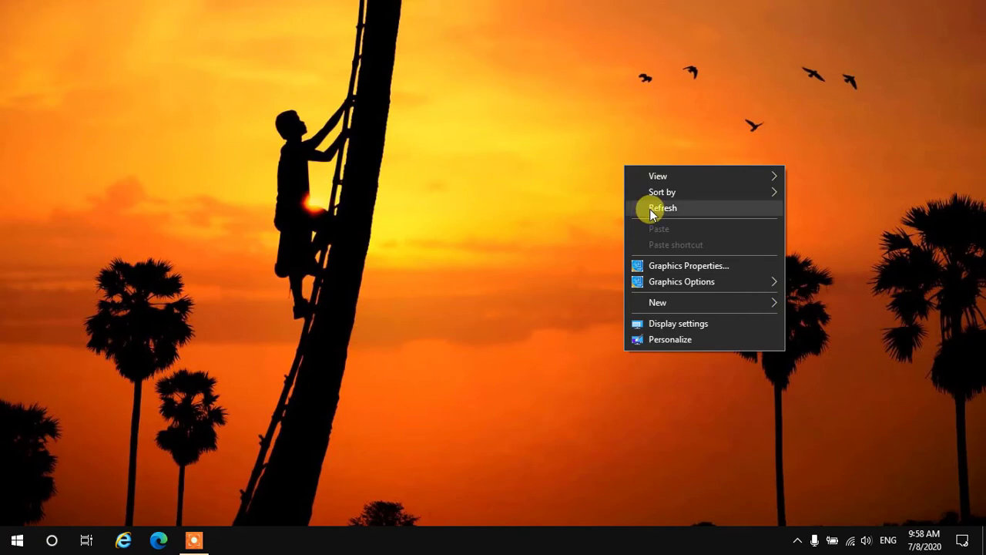
click(650, 210)
right_click(576, 170)
click(616, 214)
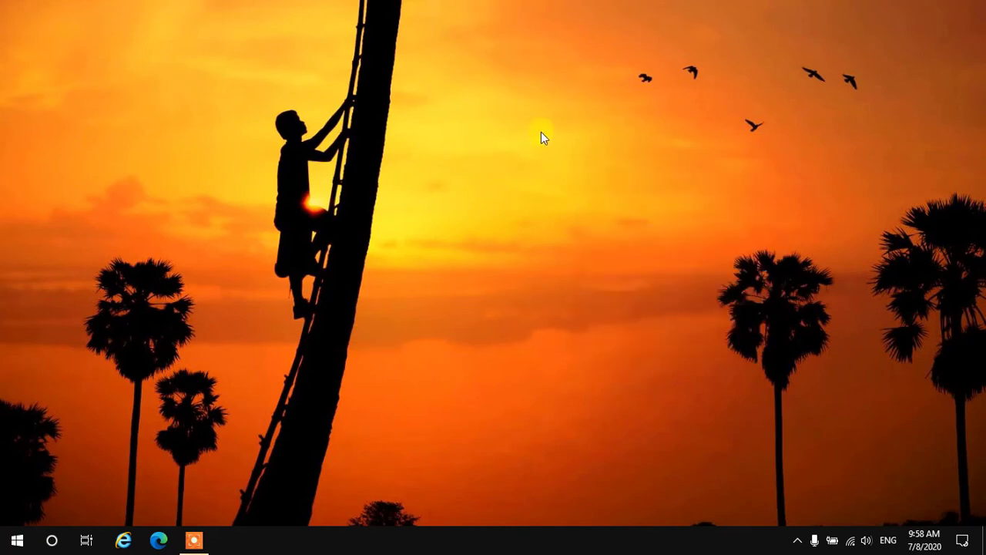